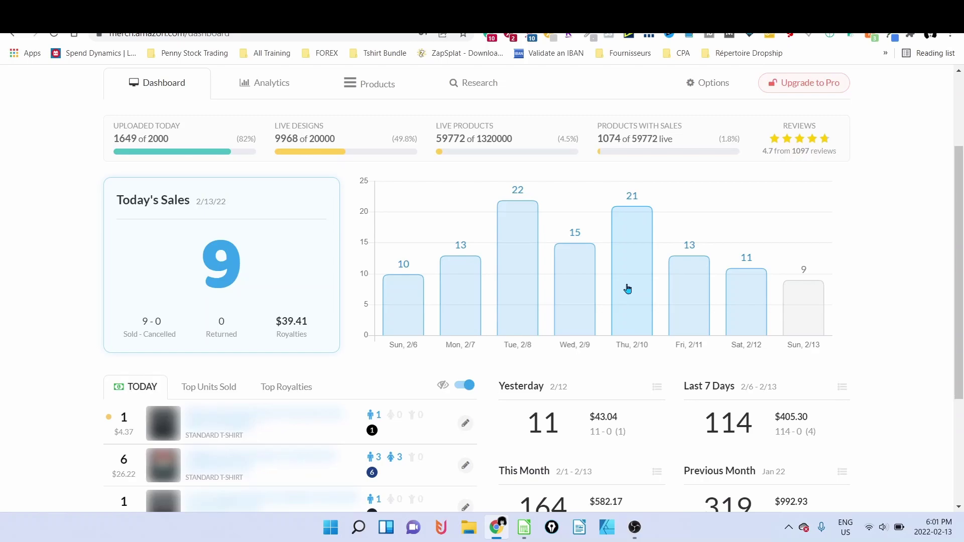
Open a new Incognito window and load amazon.com.
click(953, 38)
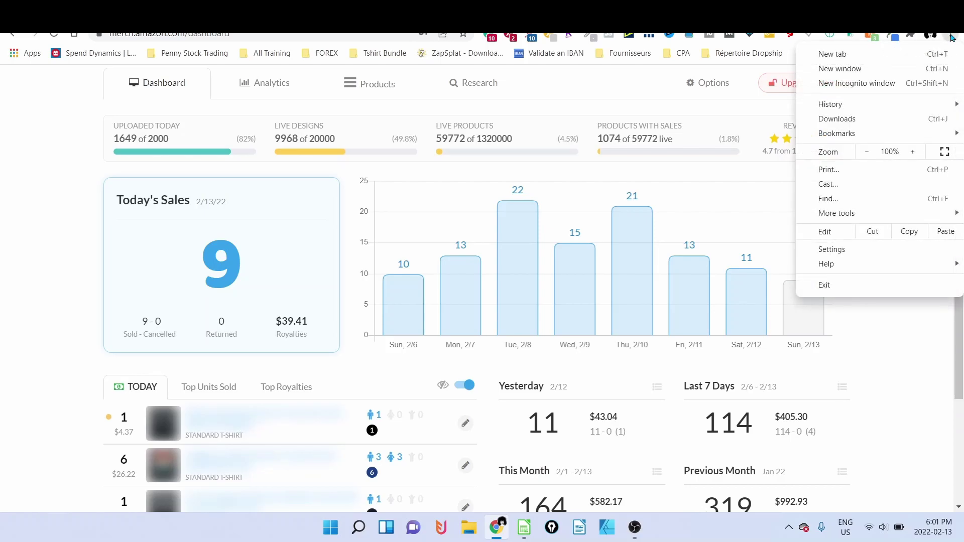
click(876, 84)
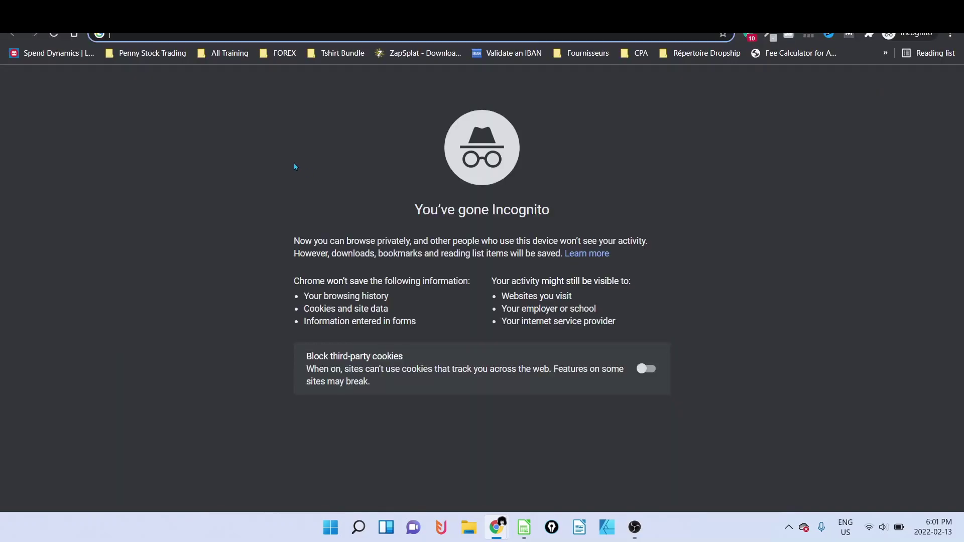
text(amazon.com)
key(Return)
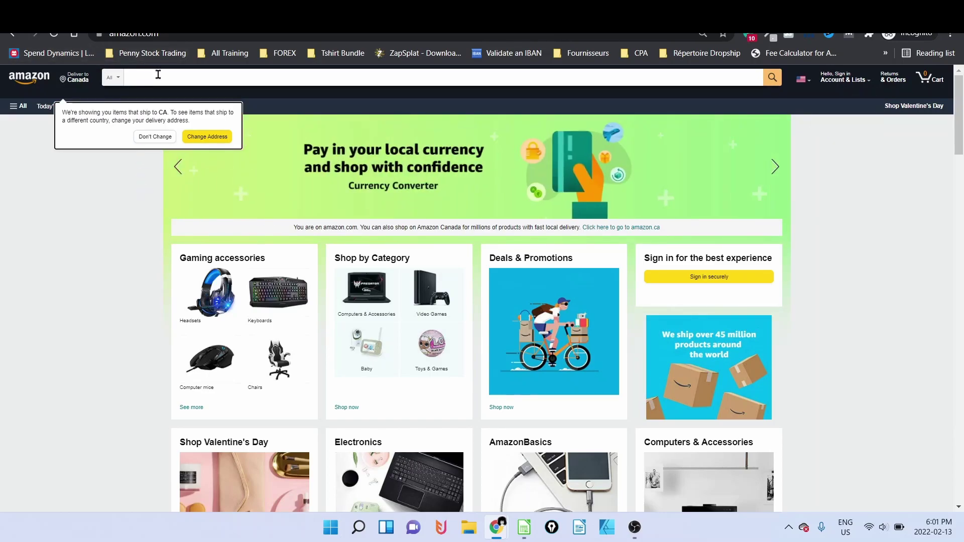
Set Amazon's delivery location to zip code 10011 (New York).
click(204, 136)
click(446, 299)
text(10011)
click(527, 299)
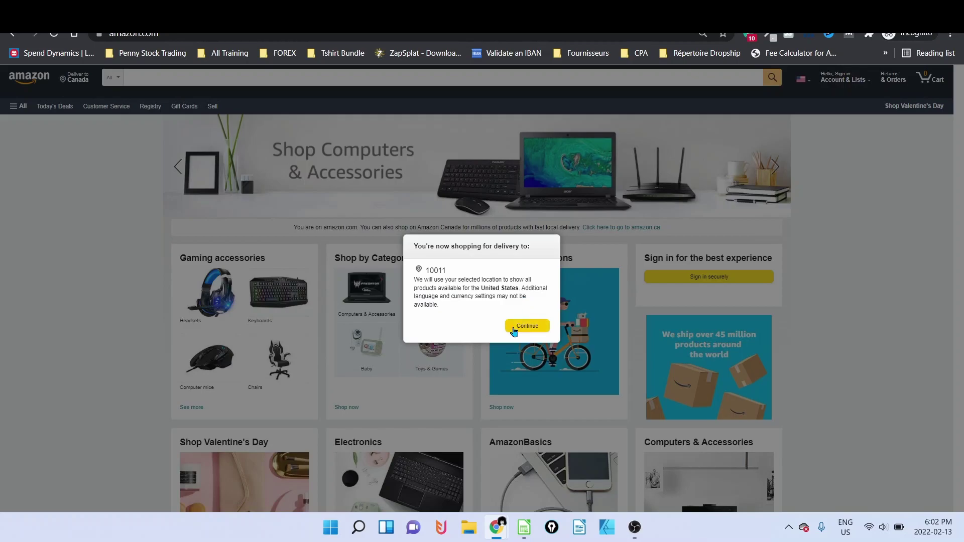
click(521, 327)
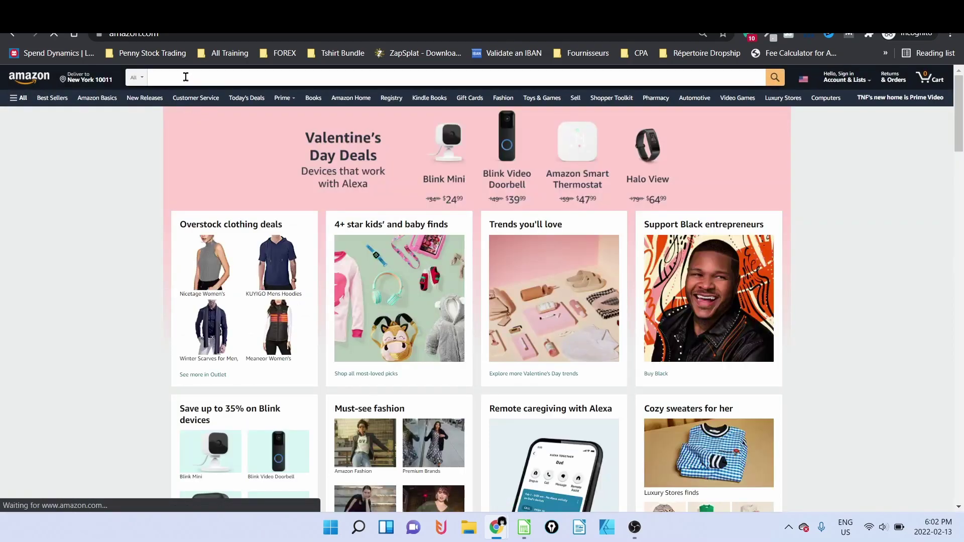
Enter 't shirt for' and then 't shirt for a' in Amazon search to read suggestions, then remove the 'a'.
click(185, 76)
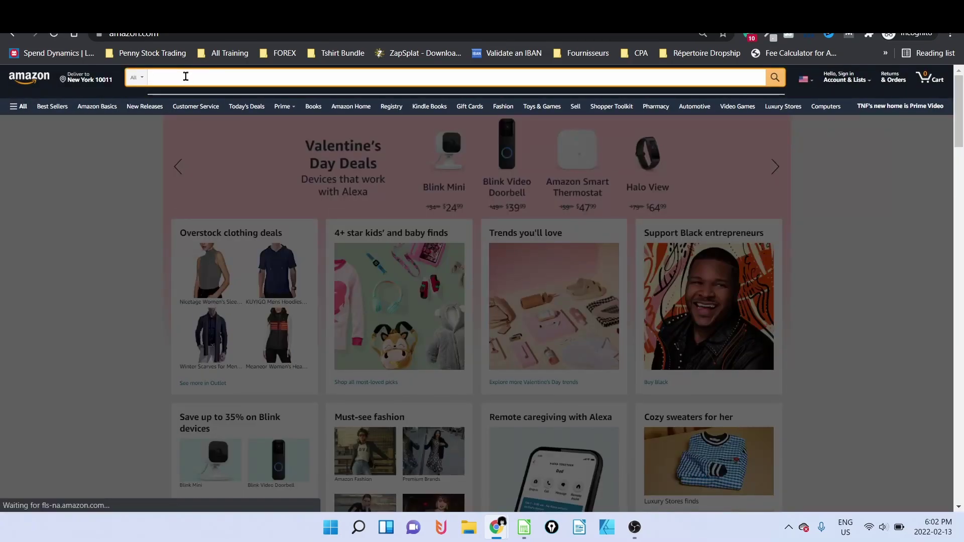
text(t)
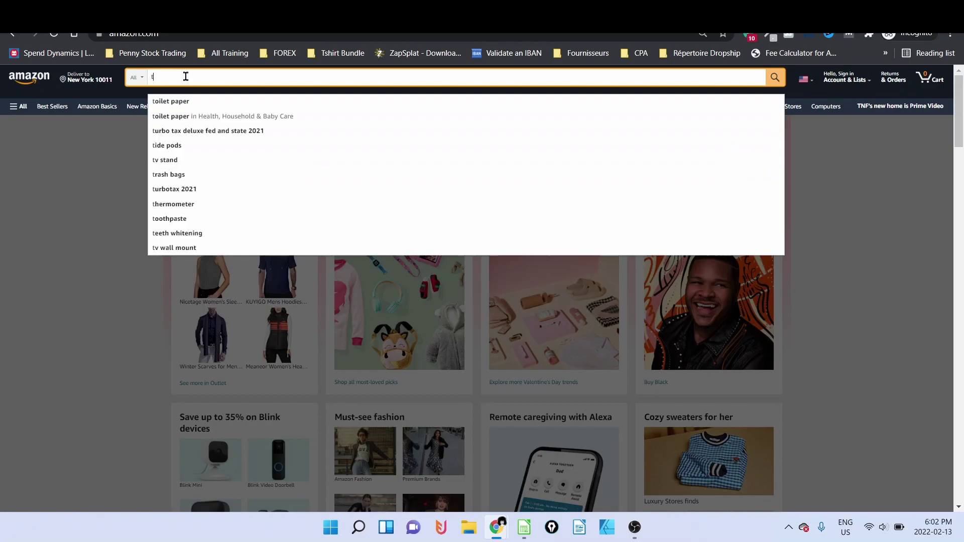
text( shirt for)
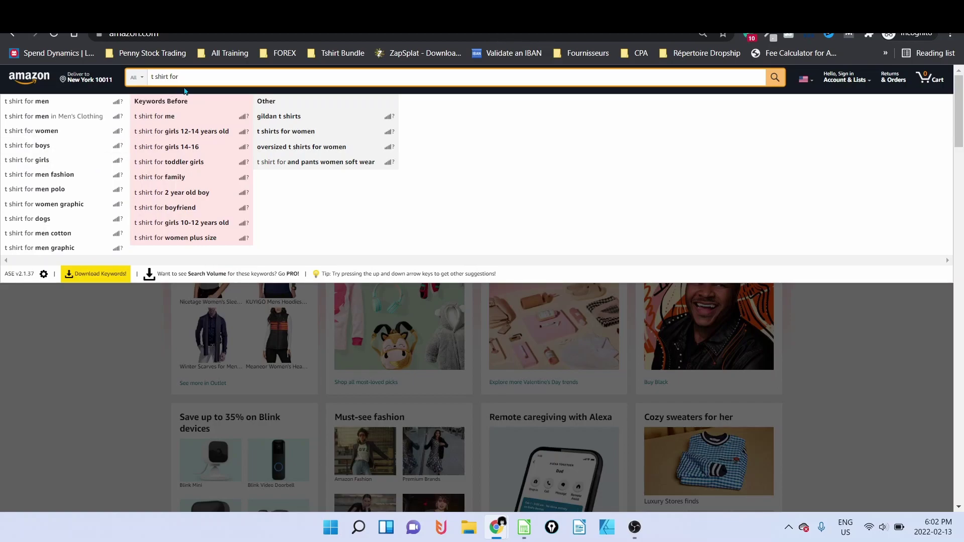
text(a)
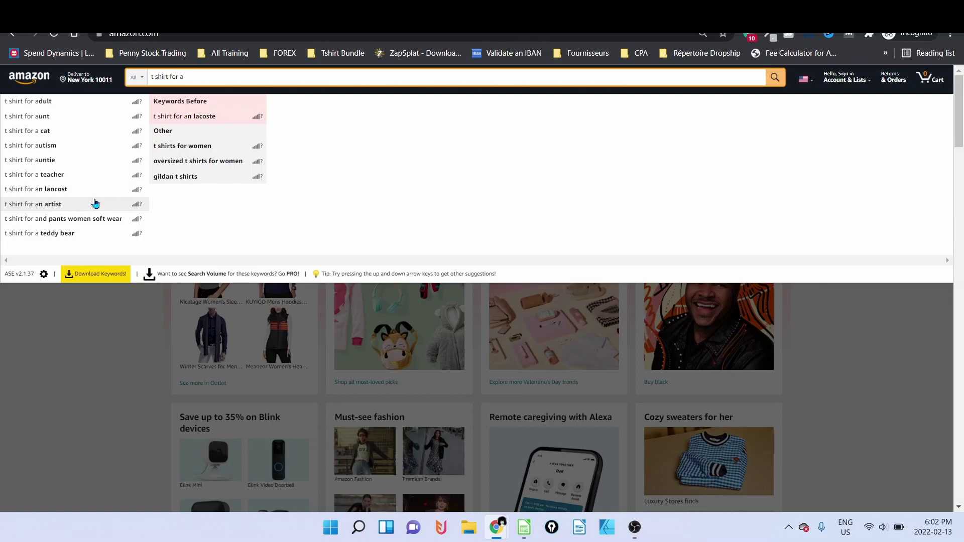
key(BackSpace)
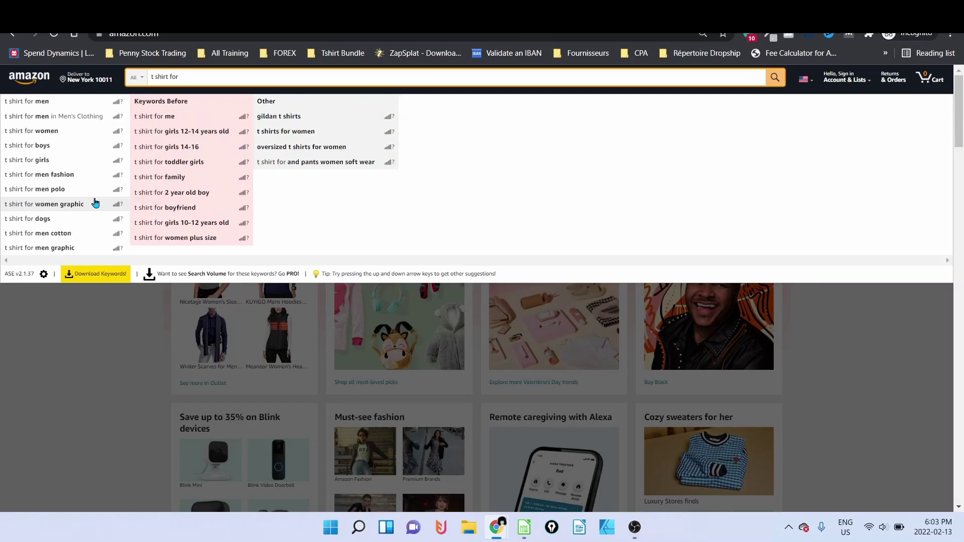
Browse Amazon suggestions for 't shirt for ab', 'ac', 'af' and finally 'ag'.
text(a)
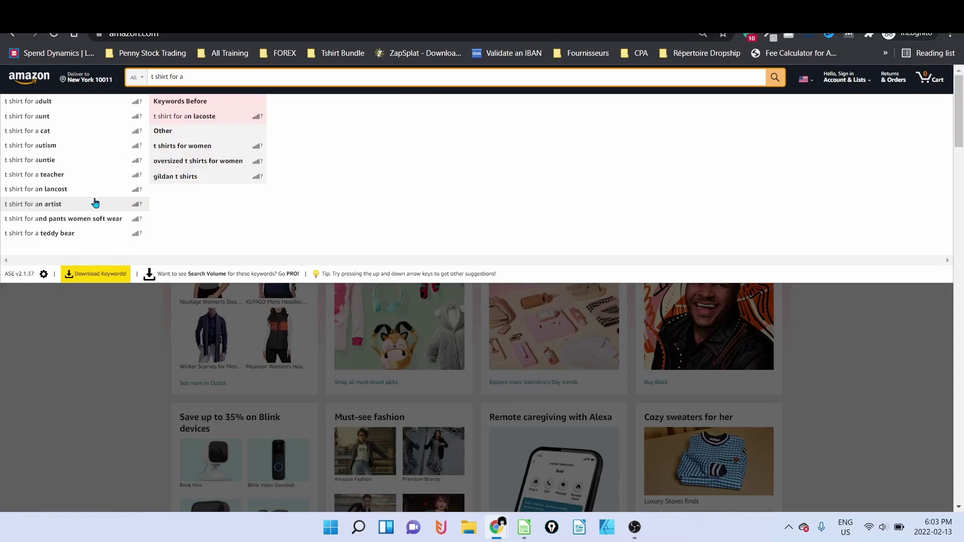
text(b)
key(BackSpace)
text(c)
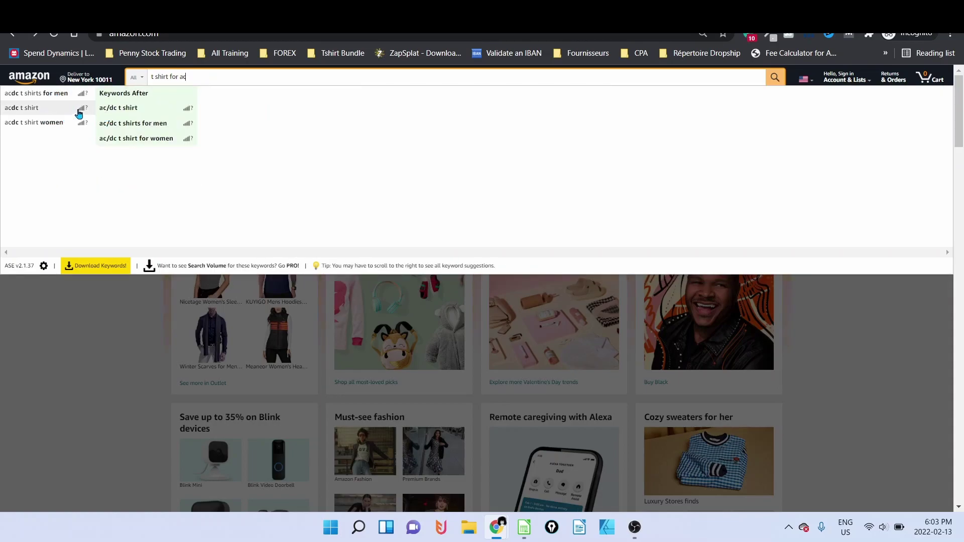
key(BackSpace)
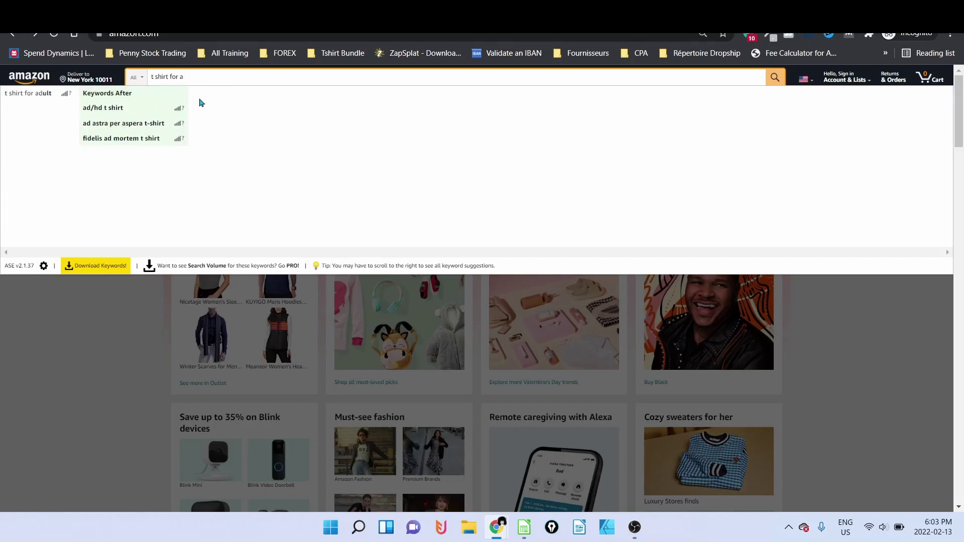
text(f)
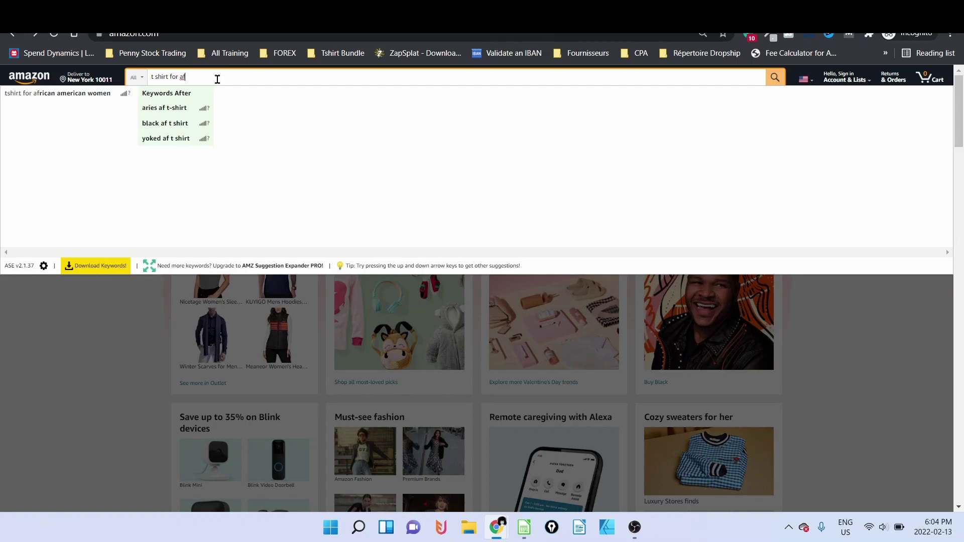
key(BackSpace)
text(g)
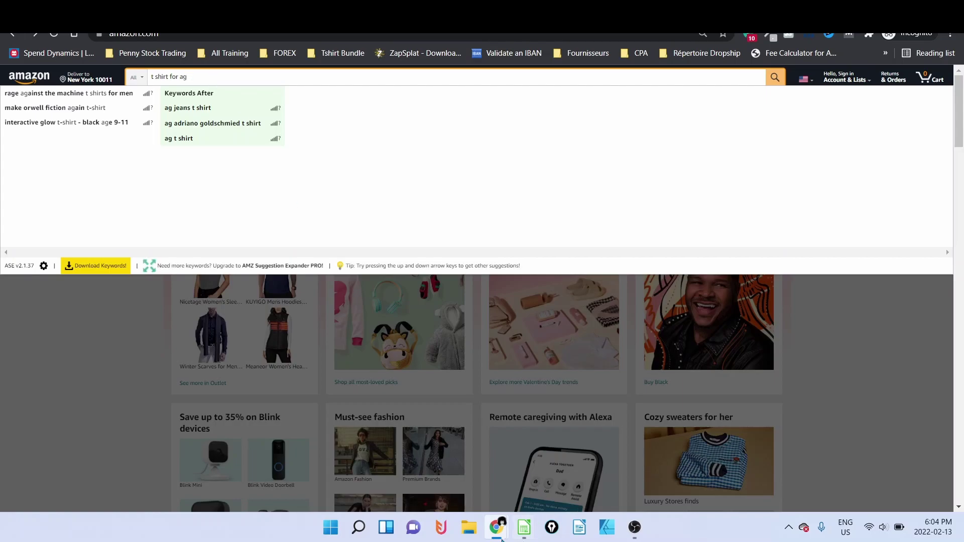
In Keyword Tool Dominator, run the 't shirt for *' search, then change the query to 't shirt for a*'.
mouse_move(496, 527)
click(436, 441)
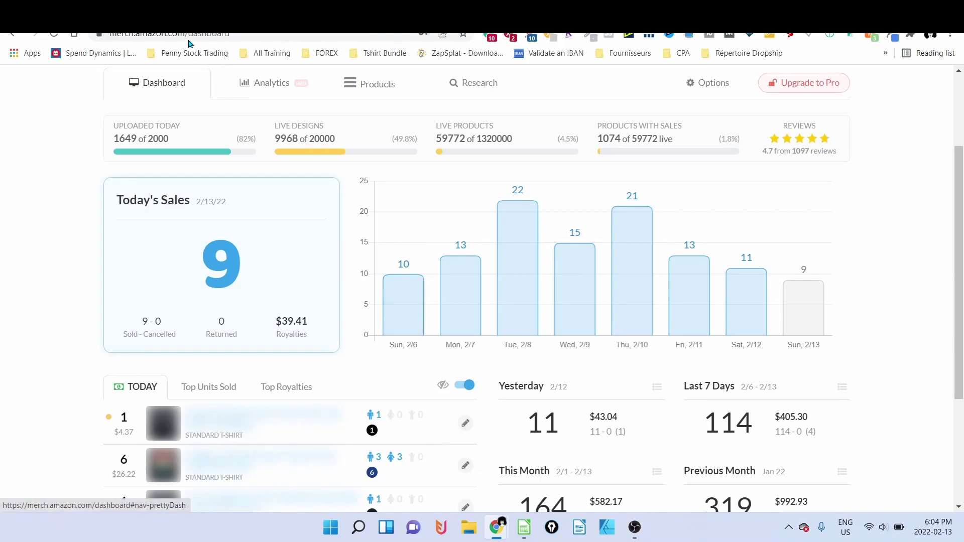
key(ctrl+Tab)
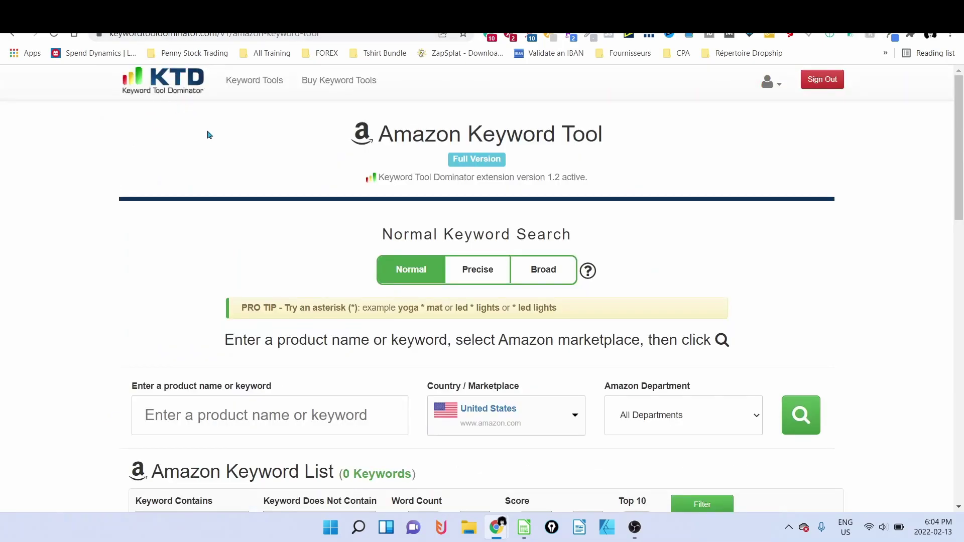
scroll(135, 270, down, 2)
click(215, 292)
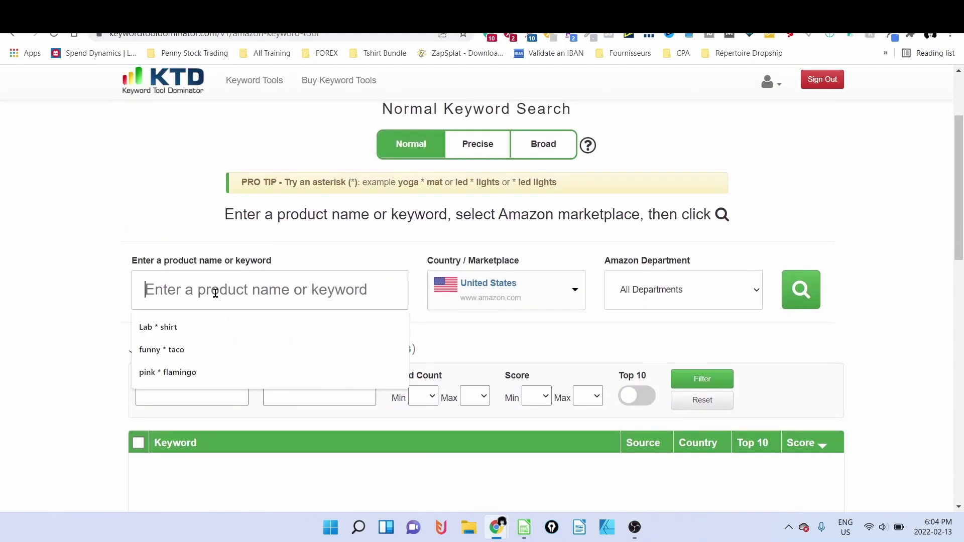
text(t)
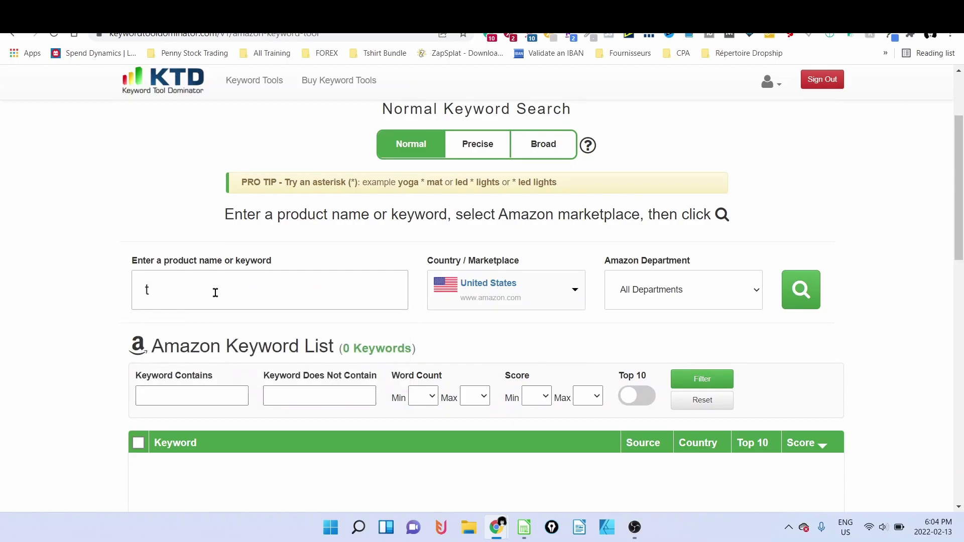
text( shirt for *)
click(801, 290)
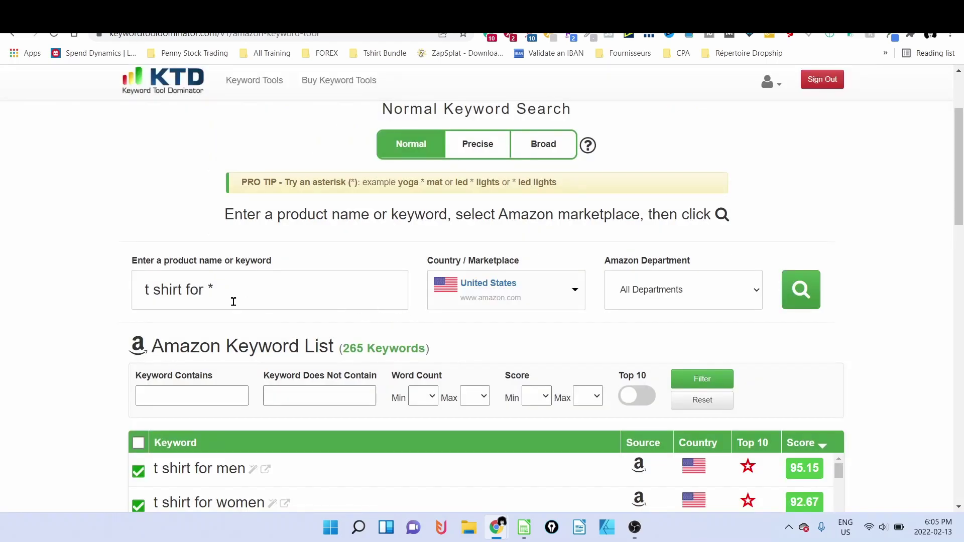
click(232, 291)
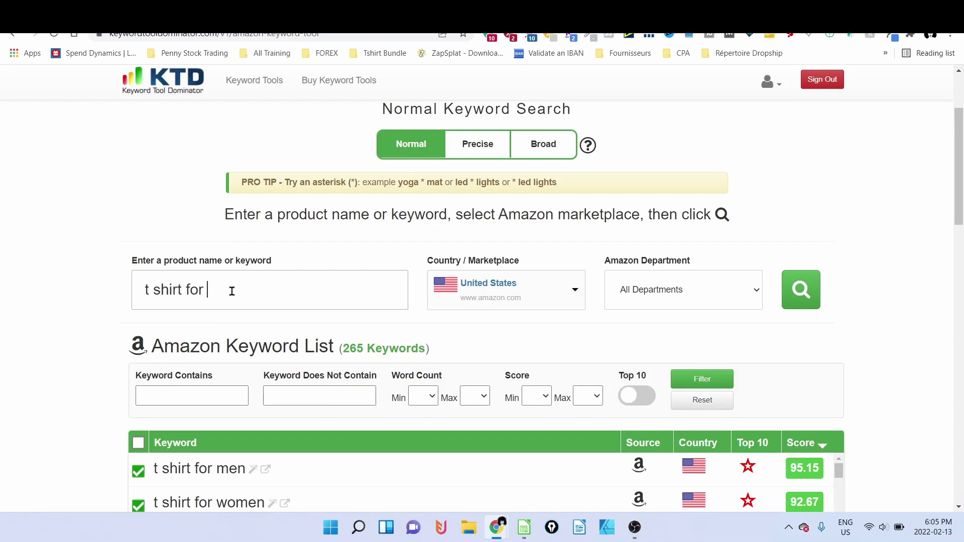
text(a*)
Run the Keyword Tool Dominator search for 't shirt for a*'.
click(801, 292)
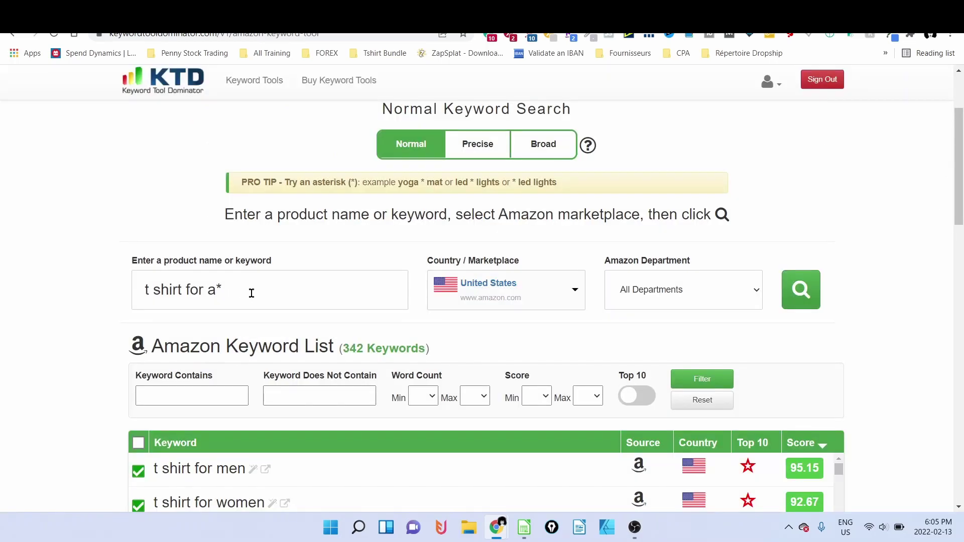
scroll(252, 293, down, 1)
scroll(238, 290, up, 1)
Change the query to 't shirt for b*' and run the search.
click(218, 289)
key(BackSpace)
text(*)
text(b)
click(802, 290)
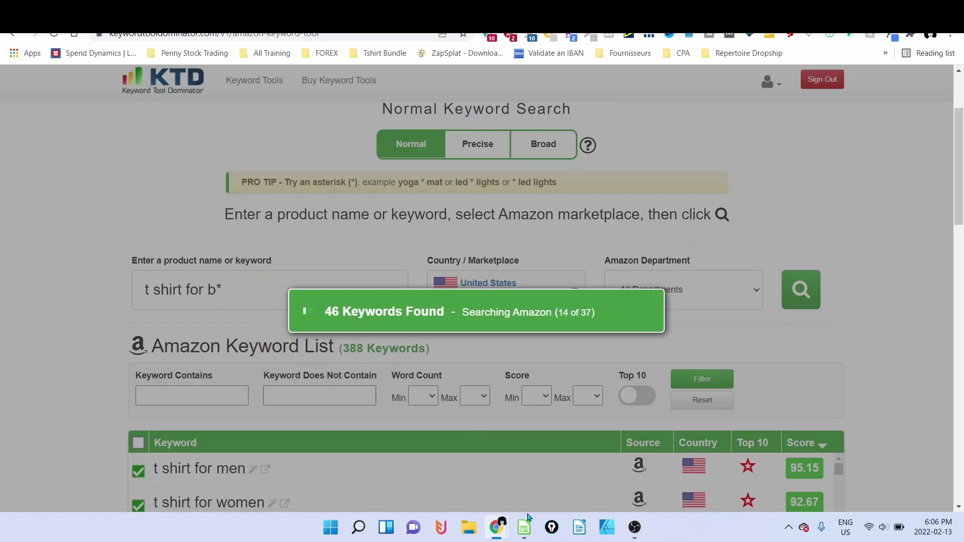
mouse_move(524, 526)
click(452, 467)
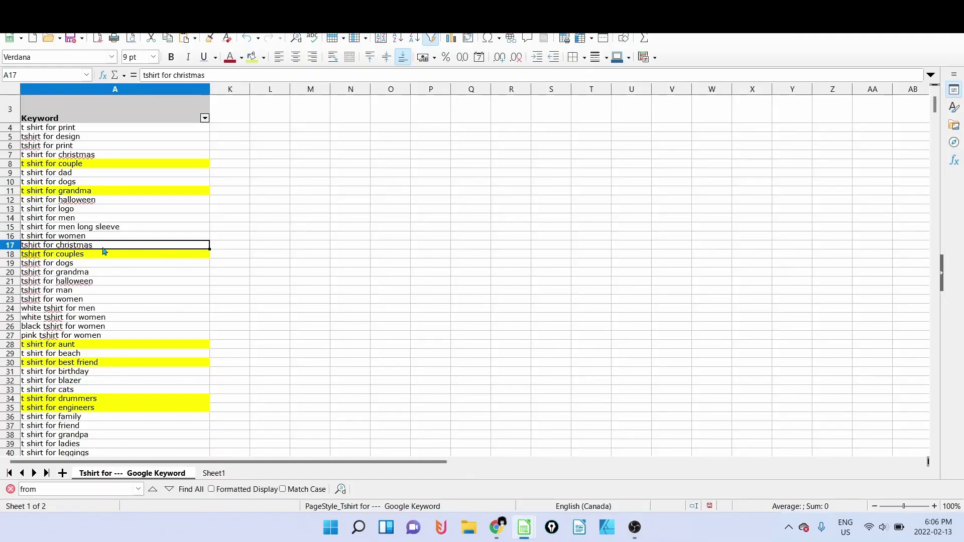
click(99, 209)
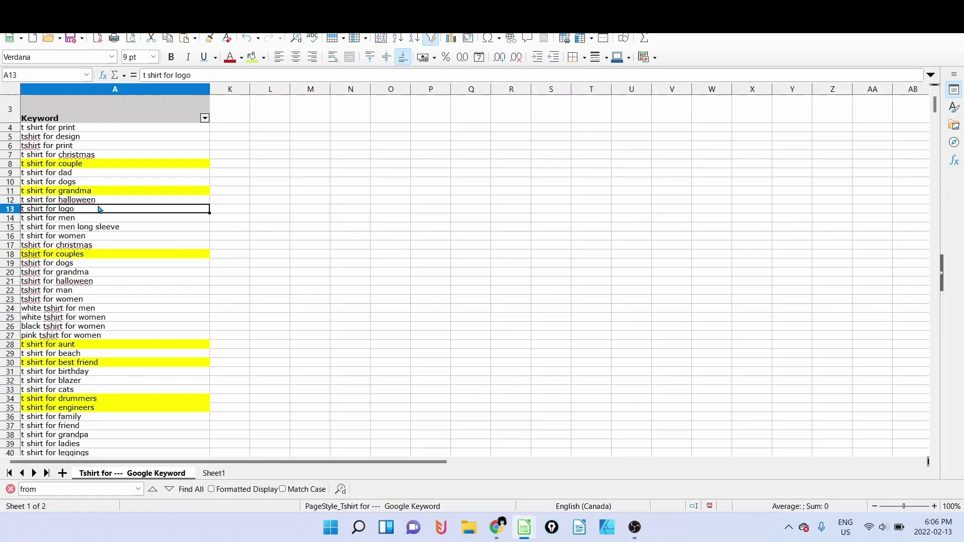
key(ctrl+Down)
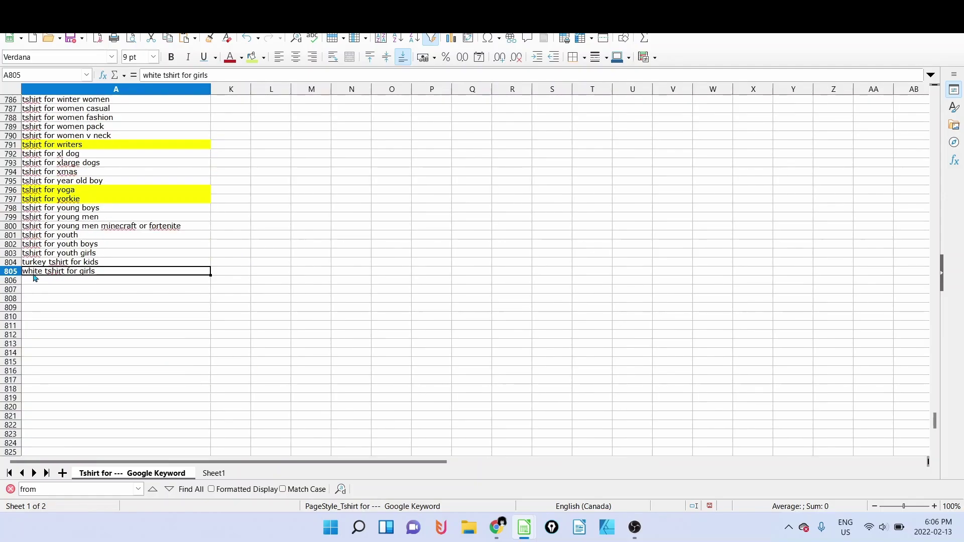
drag(936, 416, 936, 101)
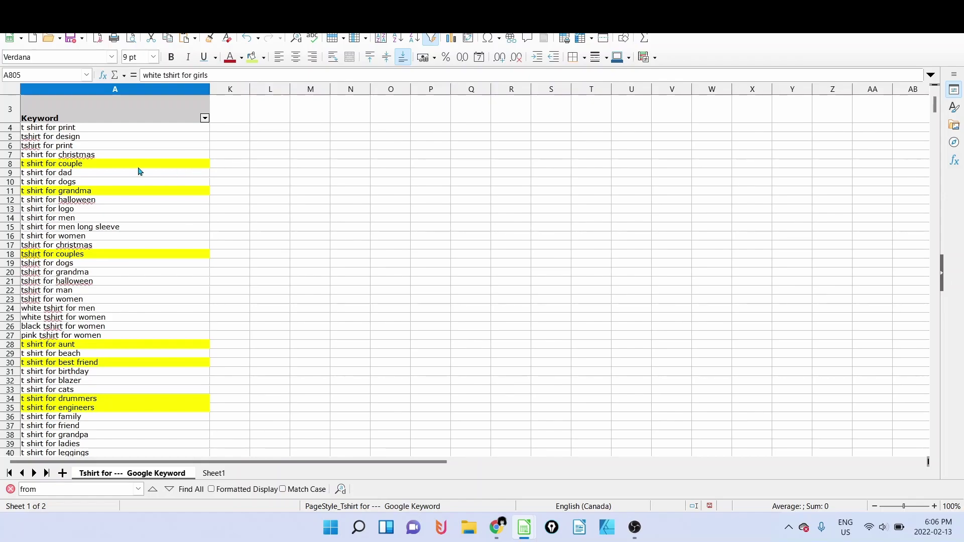
click(75, 167)
click(103, 192)
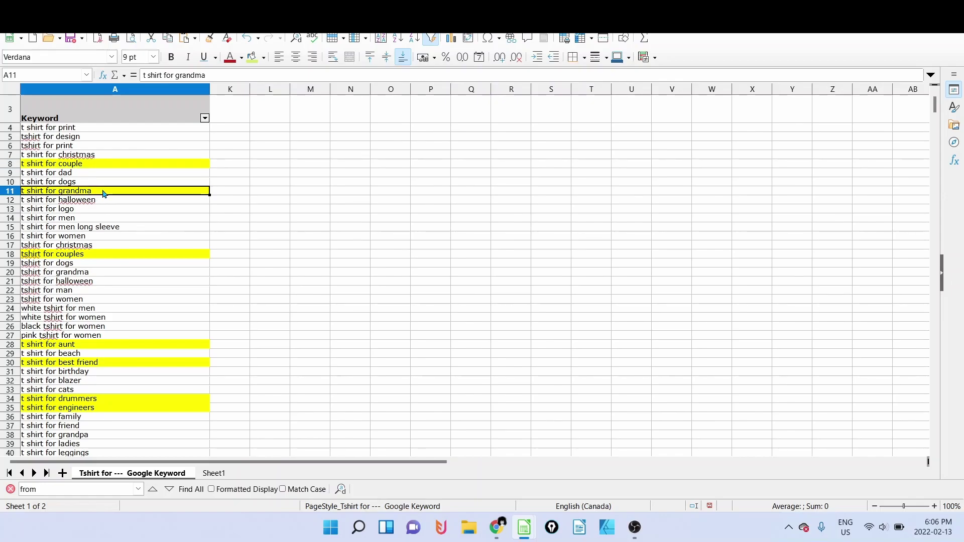
click(108, 255)
click(106, 345)
click(109, 364)
click(111, 398)
click(106, 411)
scroll(118, 396, down, 1)
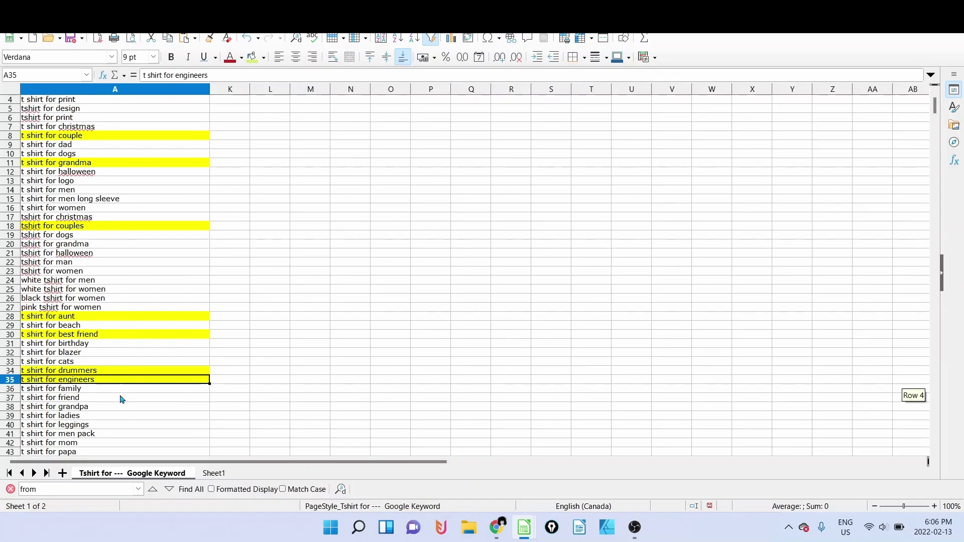
scroll(139, 354, up, 1)
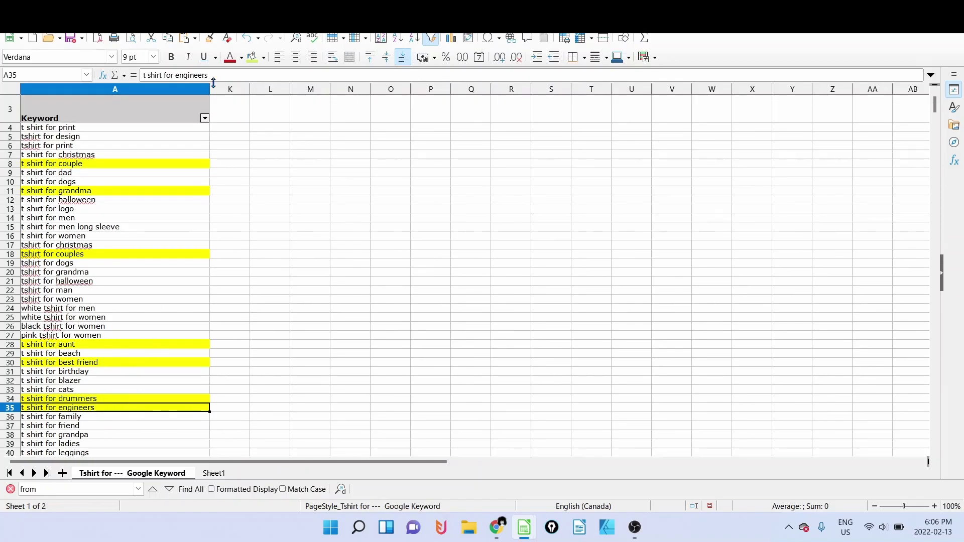
Filter the Keyword column to show only light-green background rows.
click(204, 117)
mouse_move(209, 229)
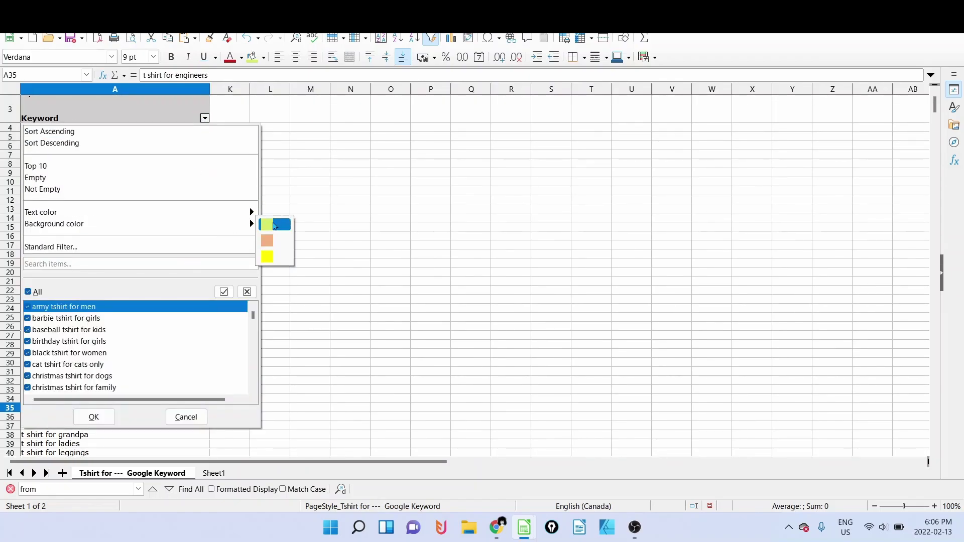
click(267, 224)
Copy the keyword 't shirt for retired actuary' from cell A318.
click(83, 131)
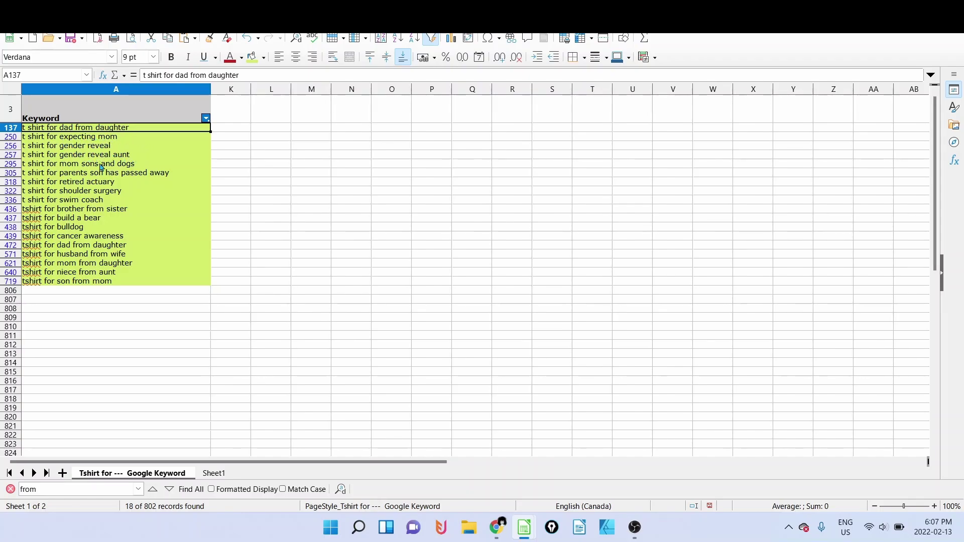
click(138, 158)
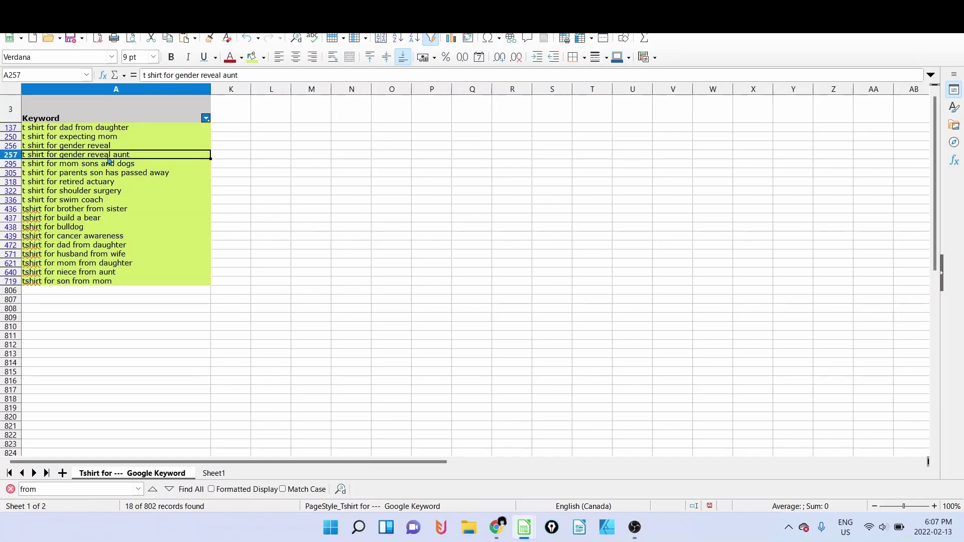
right_click(111, 160)
key(Escape)
click(115, 184)
right_click(115, 184)
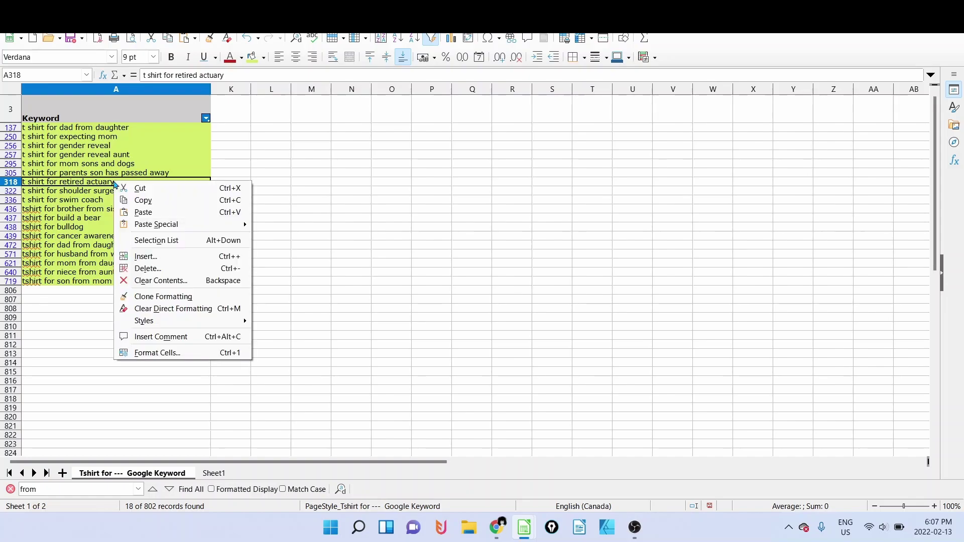
click(144, 201)
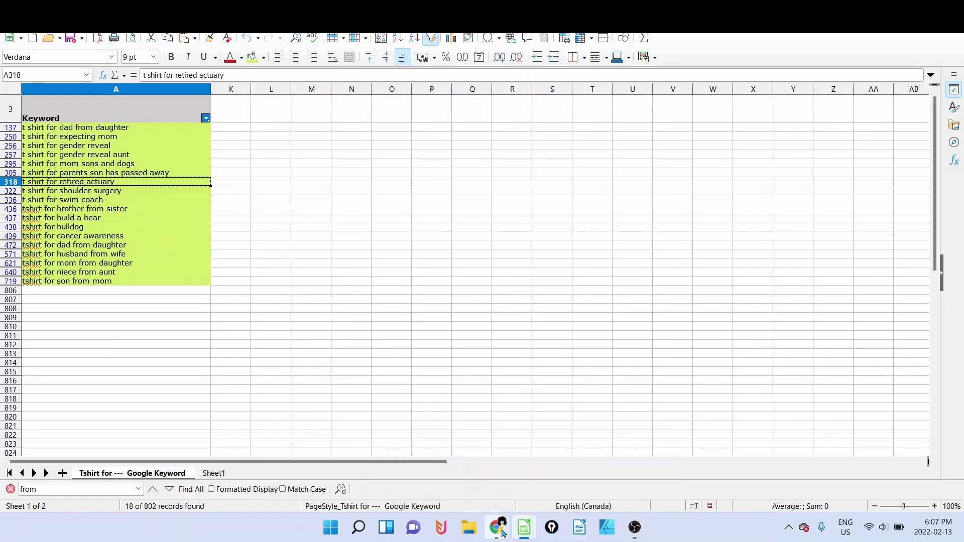
Search Amazon for the pasted 't shirt for retired actuary' keyword and scroll through the results.
mouse_move(496, 528)
click(525, 494)
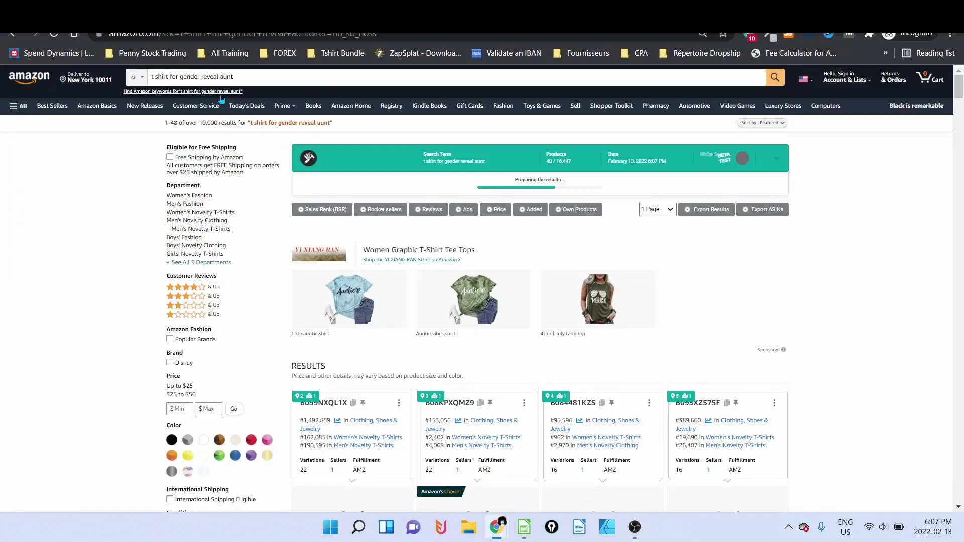
key(ctrl+v)
key(Return)
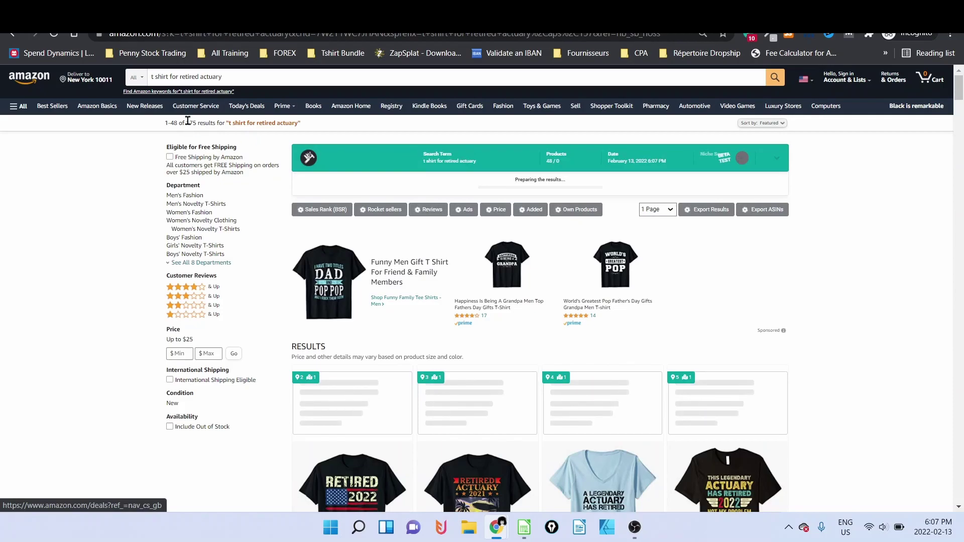
scroll(303, 269, down, 1)
scroll(302, 268, down, 3)
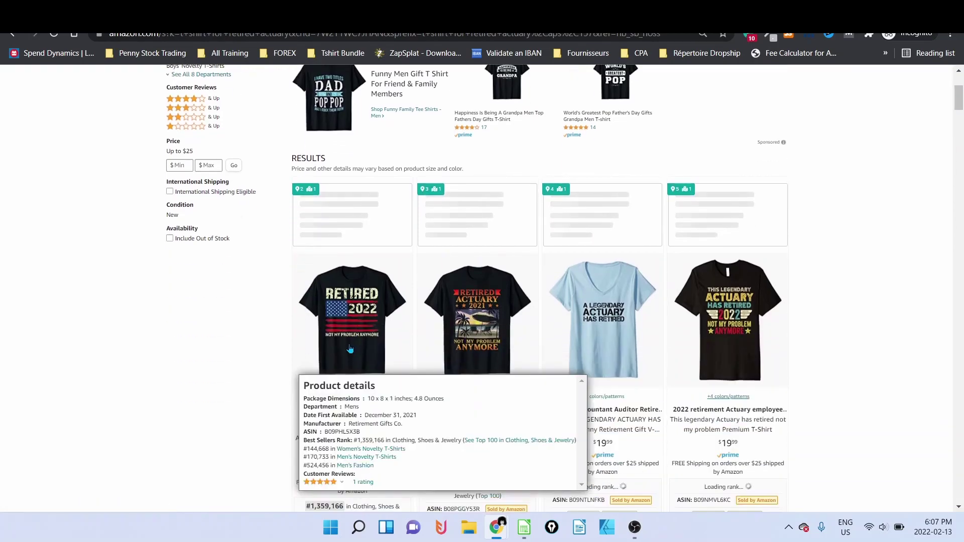
scroll(282, 316, down, 2)
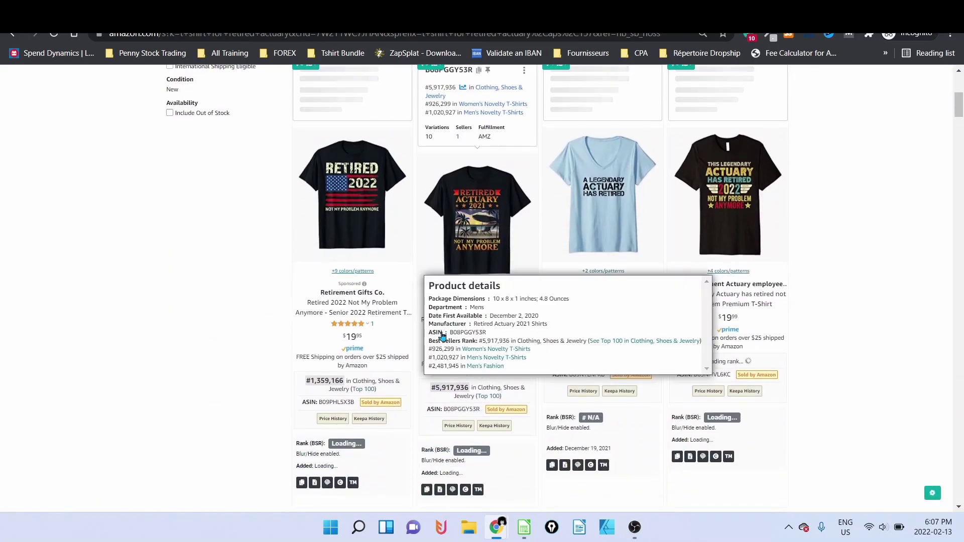
key(alt+Tab)
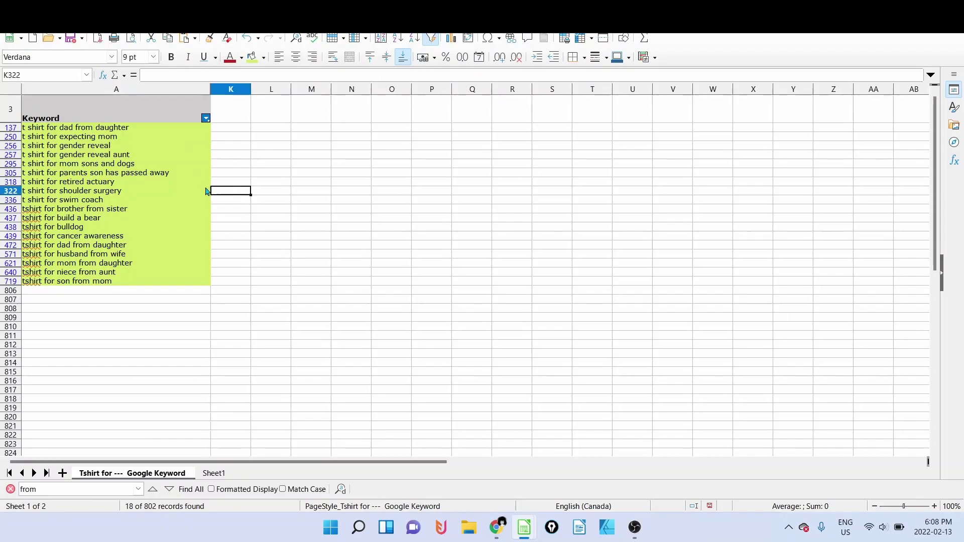
Clear the Keyword colour filter so all 802 keyword rows show again.
click(99, 220)
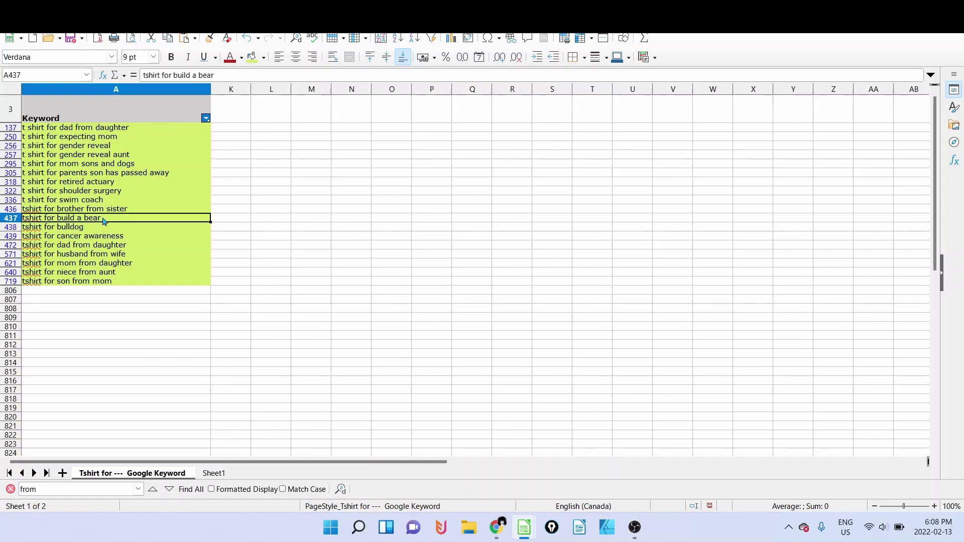
click(128, 245)
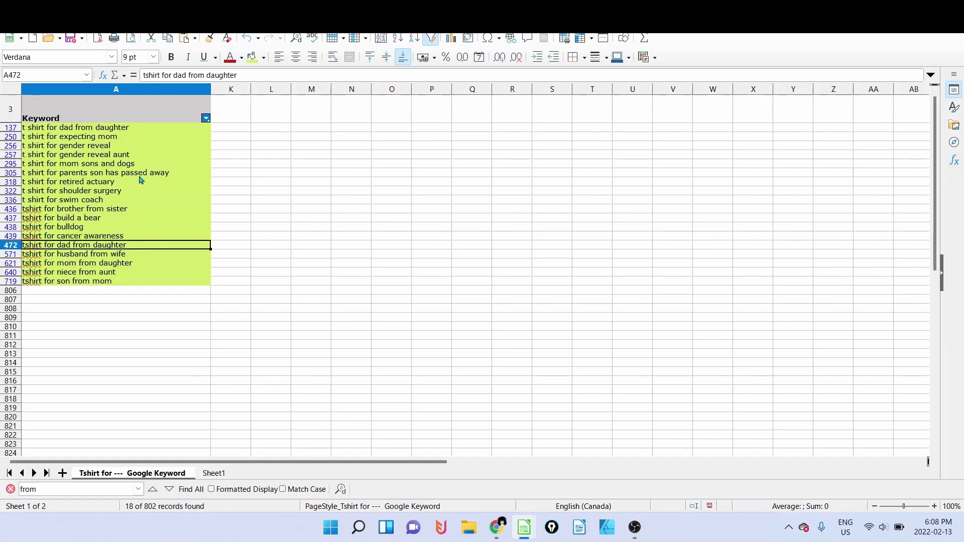
click(206, 118)
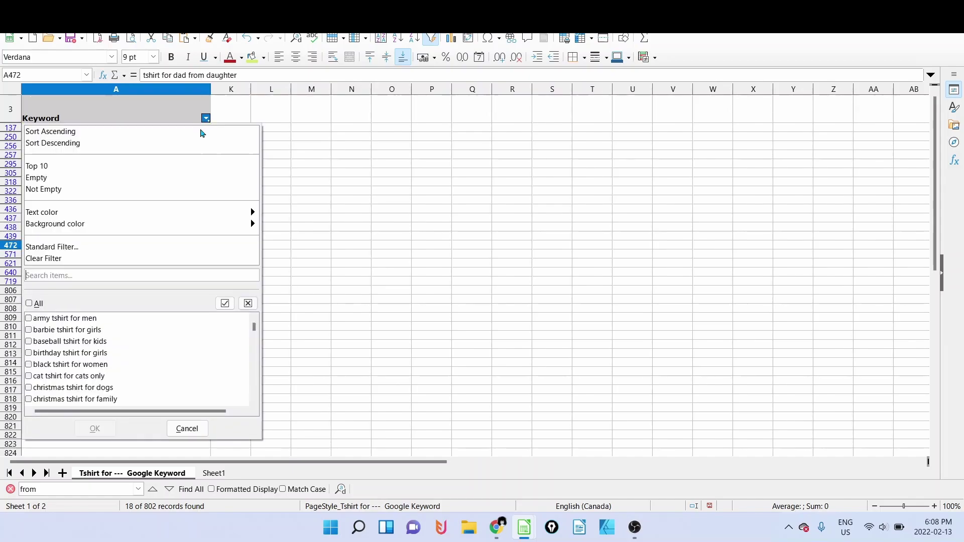
click(31, 303)
click(44, 258)
click(75, 280)
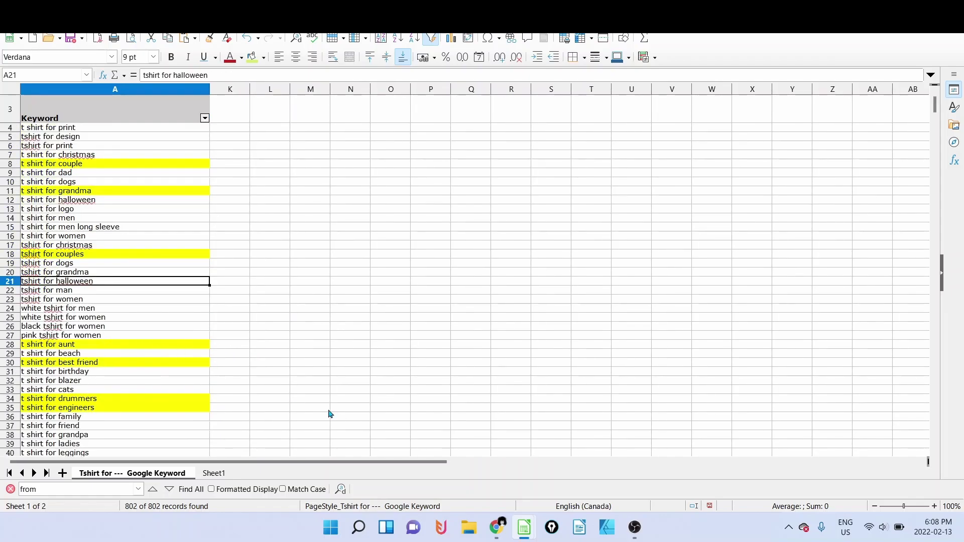
mouse_move(496, 527)
click(447, 464)
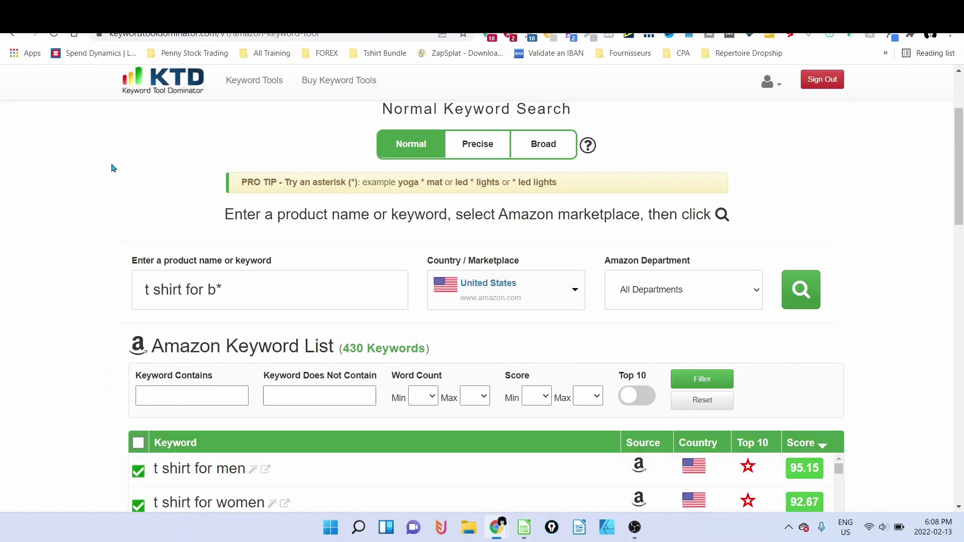